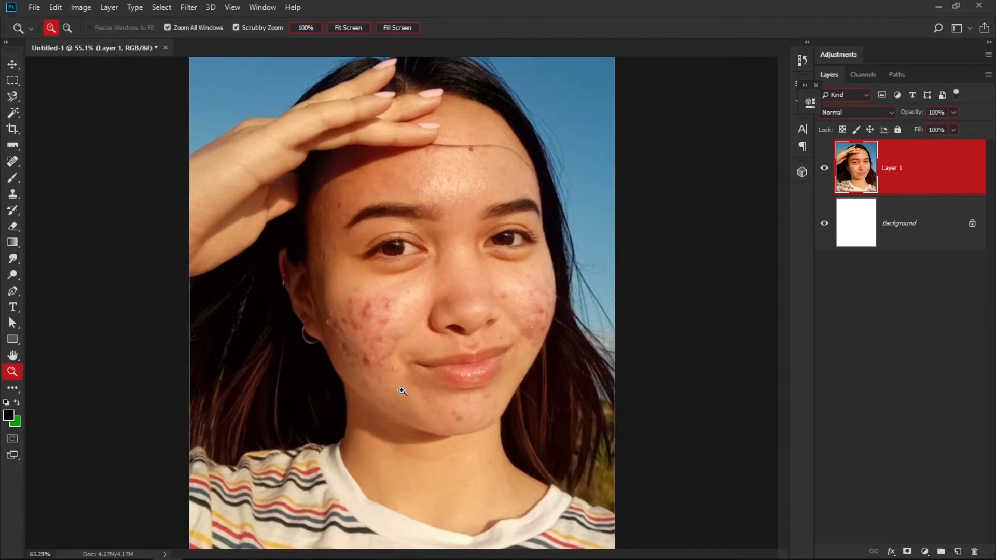
Duplicate the portrait layer and choose the Mixer Brush with Wet 26%, Load 75%, Mix 90% and Flow 100%.
drag(403, 391, 395, 469)
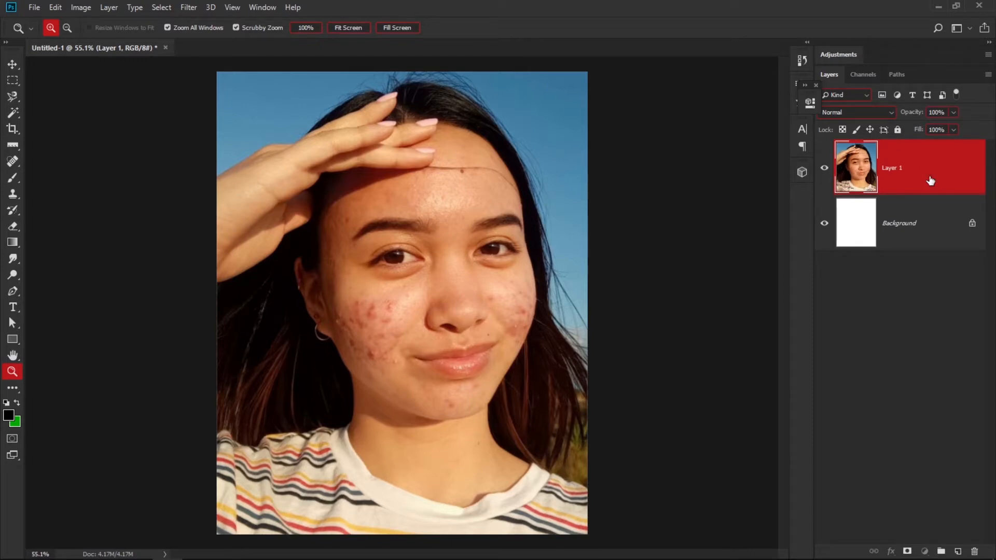
key(ctrl+j)
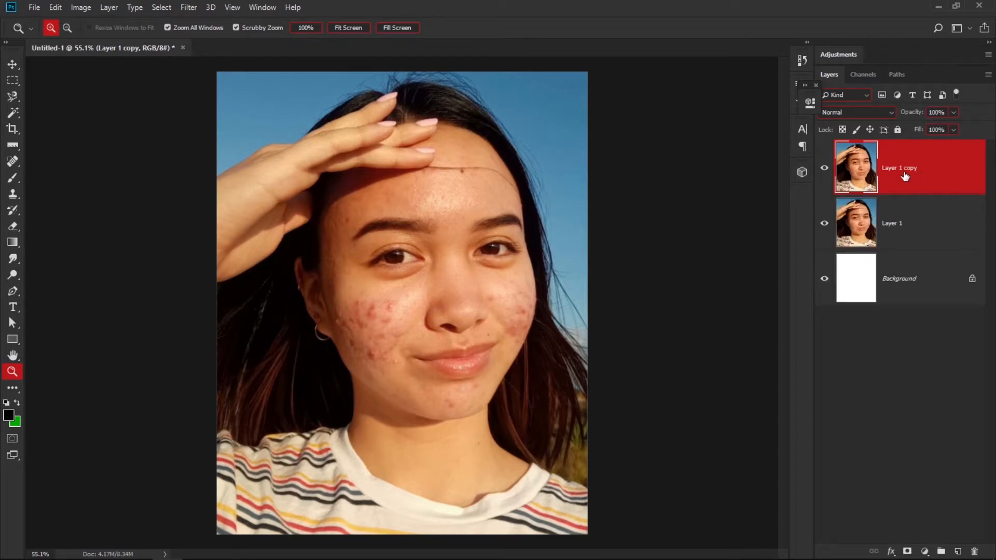
click(13, 179)
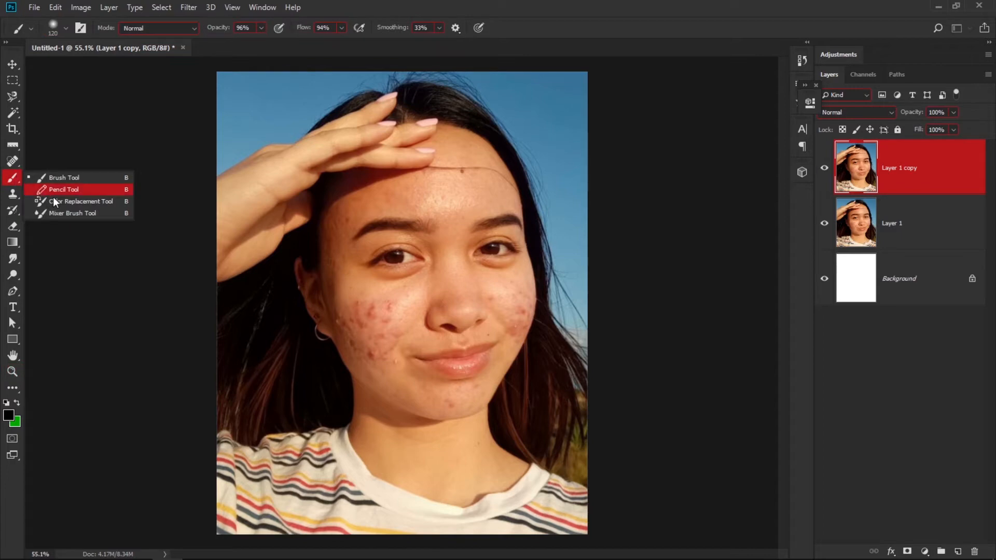
click(52, 214)
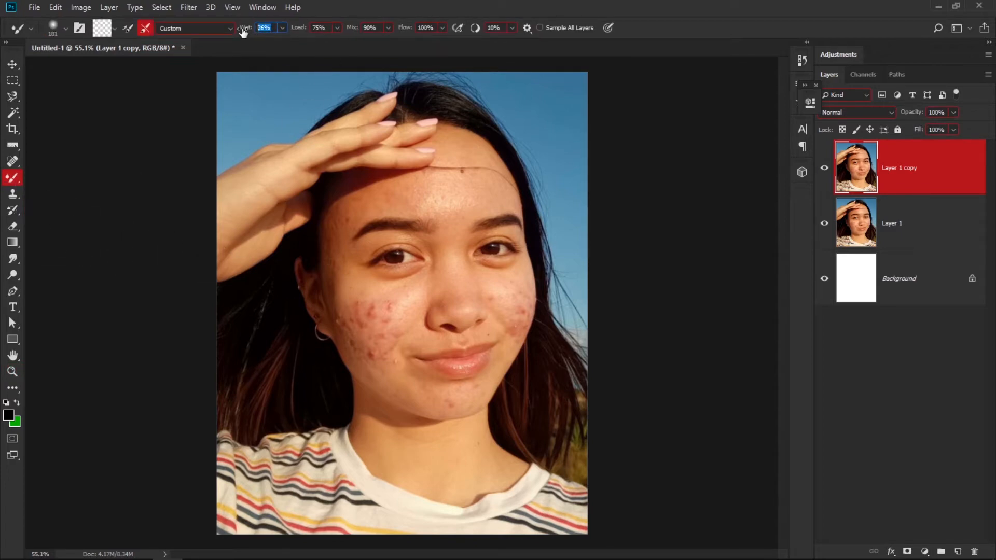
click(310, 27)
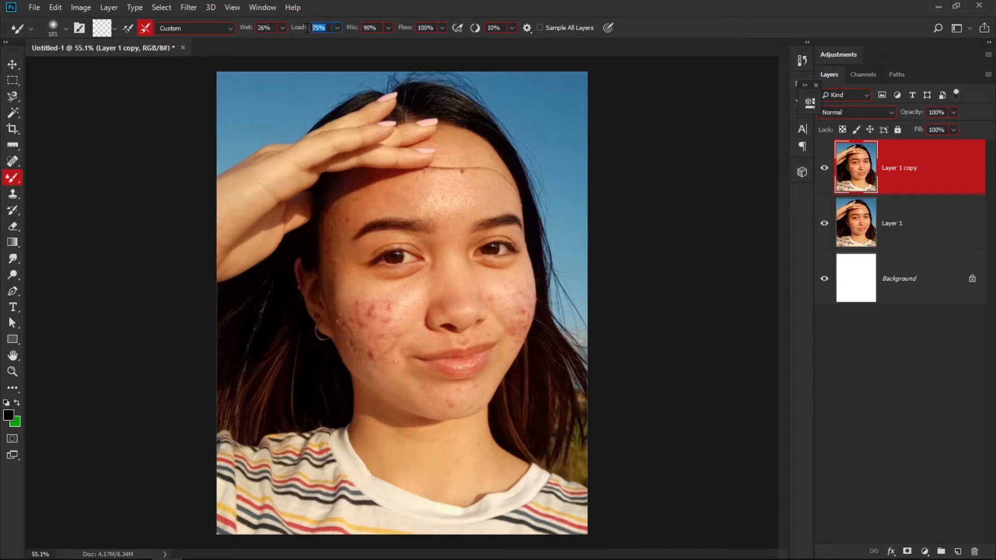
click(378, 30)
click(425, 28)
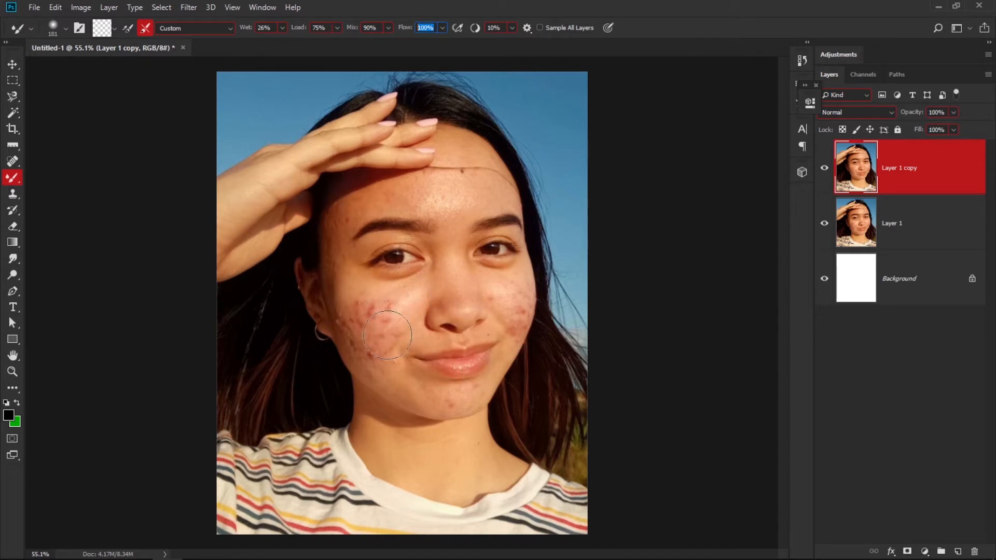
Blend away the acne on the cheek beside the earring, using the Mixer Brush at size 110 on the duplicate layer.
key(z)
click(898, 346)
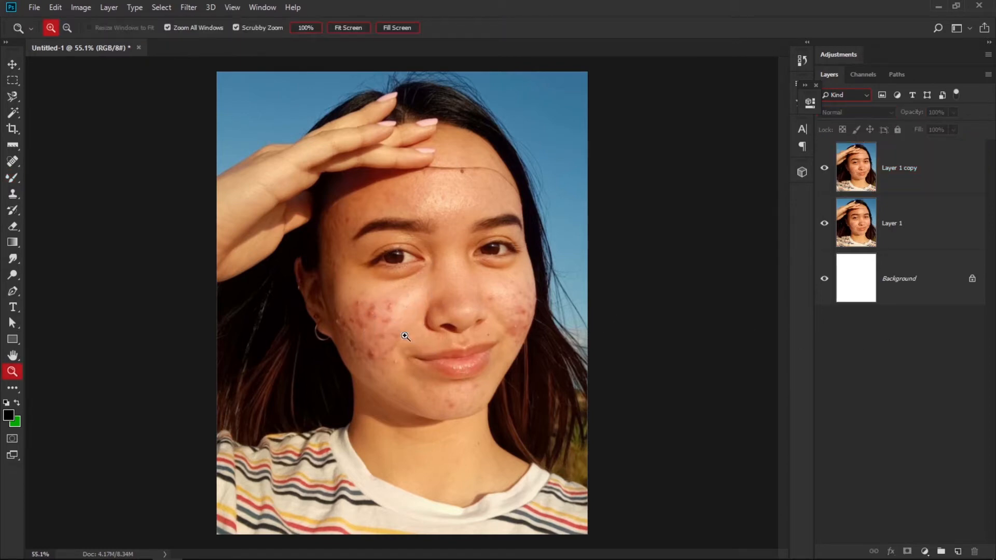
drag(405, 336, 434, 356)
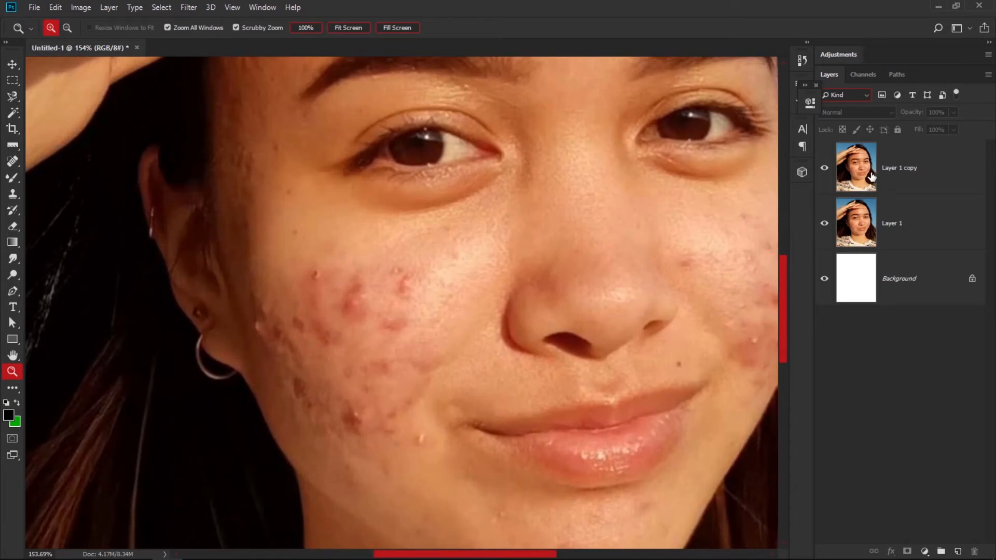
click(863, 174)
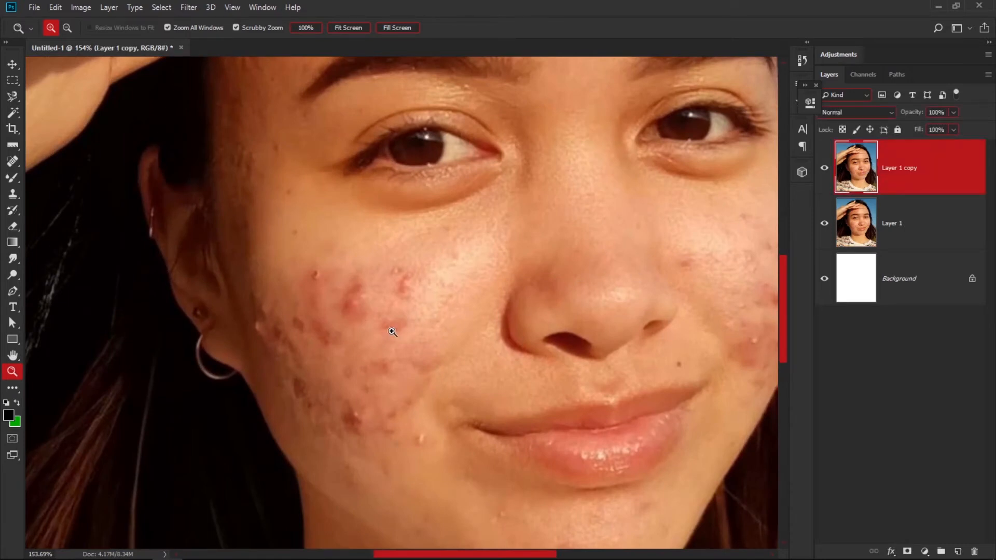
key(b)
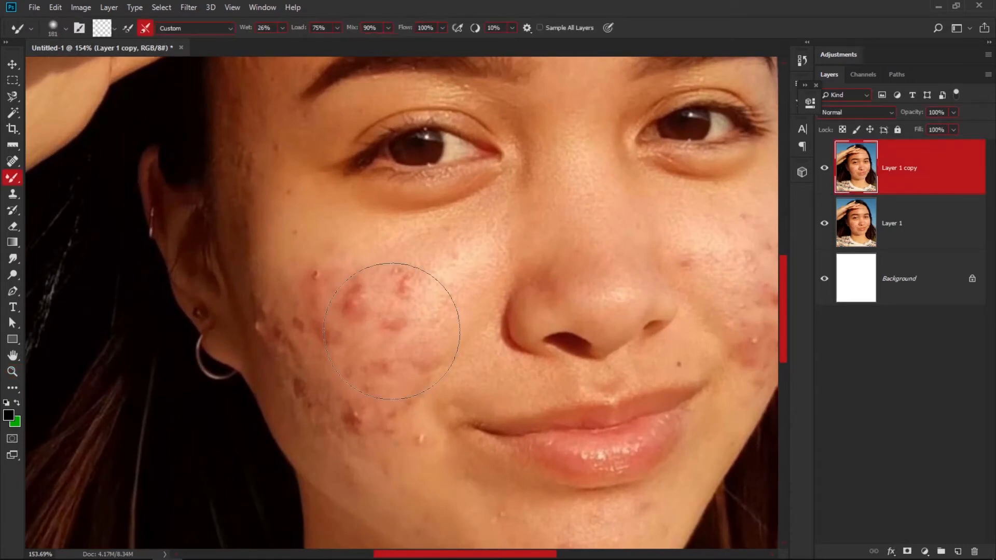
right_click(12, 179)
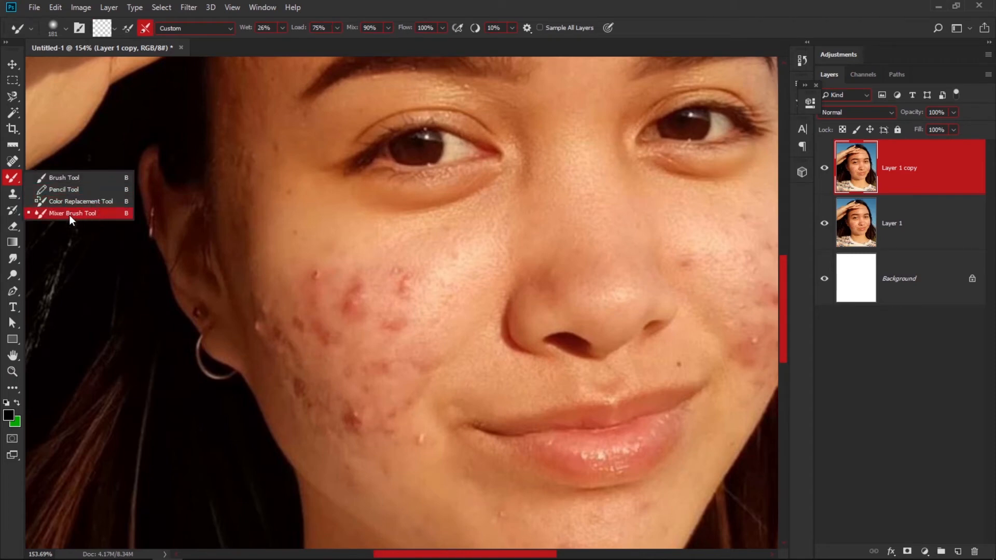
click(69, 215)
mouse_move(382, 276)
mouse_down()
mouse_move(347, 279)
mouse_move(349, 291)
mouse_move(352, 263)
mouse_up()
mouse_move(447, 274)
mouse_down()
mouse_move(396, 289)
mouse_move(442, 271)
mouse_move(380, 370)
mouse_move(396, 358)
mouse_move(419, 267)
mouse_move(345, 320)
mouse_move(315, 312)
mouse_move(306, 347)
mouse_move(262, 298)
mouse_move(295, 384)
mouse_move(260, 317)
mouse_move(311, 419)
mouse_move(370, 459)
mouse_move(353, 415)
mouse_move(422, 476)
mouse_up()
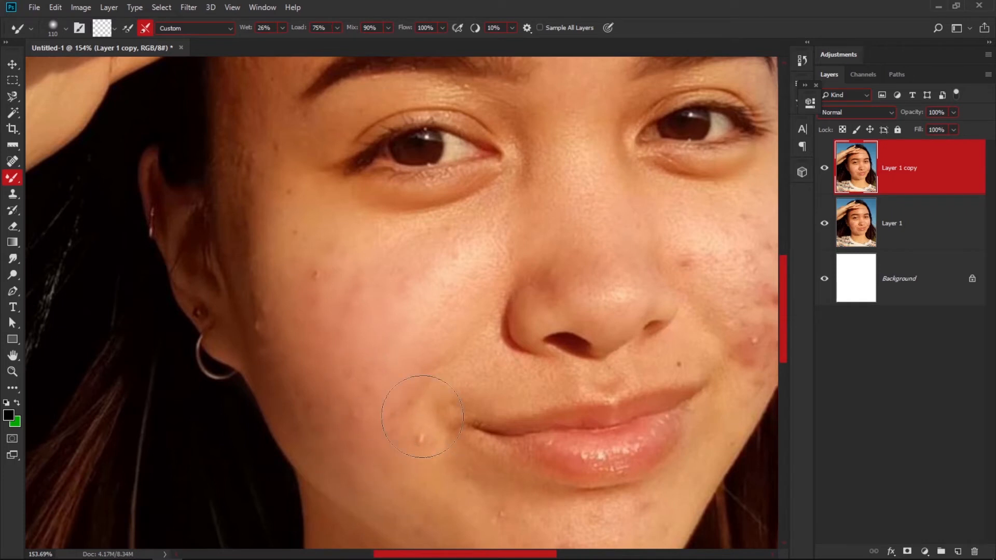
mouse_move(293, 367)
mouse_down()
mouse_move(275, 298)
mouse_move(256, 290)
mouse_move(295, 379)
mouse_move(291, 339)
mouse_move(347, 273)
mouse_move(332, 255)
mouse_move(262, 289)
mouse_move(356, 260)
mouse_move(316, 353)
mouse_move(265, 280)
mouse_move(301, 371)
mouse_move(353, 332)
mouse_move(358, 440)
mouse_move(389, 451)
mouse_move(382, 356)
mouse_move(411, 338)
mouse_move(449, 283)
mouse_move(356, 272)
mouse_move(427, 251)
mouse_move(289, 233)
mouse_move(257, 290)
mouse_move(251, 229)
mouse_move(306, 445)
mouse_move(383, 439)
mouse_up()
Smooth the blemishes and shine on the forehead below the hair strand with the Mixer Brush at size 110.
scroll(443, 350, down, 3)
drag(502, 261, 456, 316)
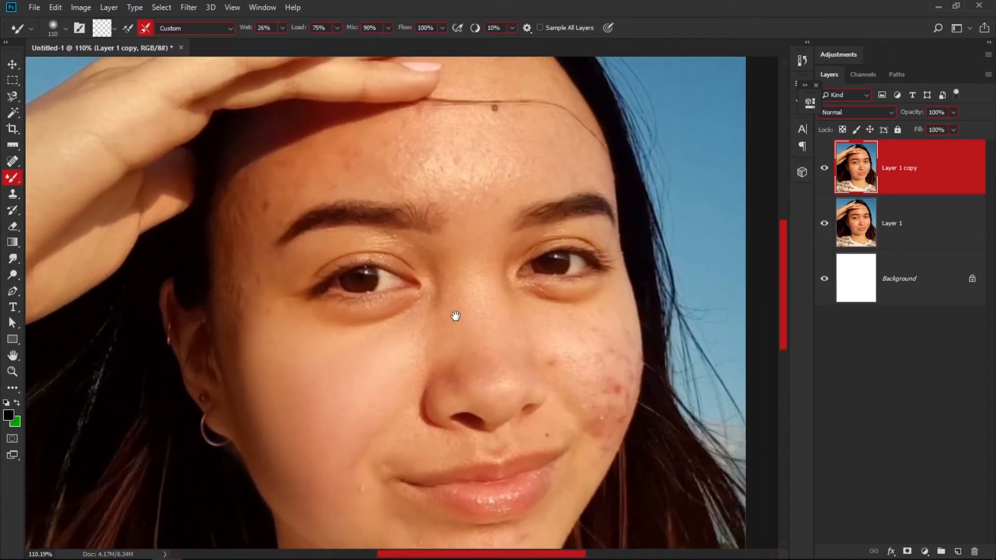
mouse_move(457, 225)
mouse_down()
mouse_move(435, 262)
mouse_move(433, 207)
mouse_move(429, 218)
mouse_move(384, 208)
mouse_move(412, 184)
mouse_move(512, 203)
mouse_move(427, 186)
mouse_move(483, 178)
mouse_move(462, 178)
mouse_move(270, 216)
mouse_move(222, 249)
mouse_move(363, 196)
mouse_move(244, 231)
mouse_move(222, 260)
mouse_move(229, 233)
mouse_move(220, 294)
mouse_move(211, 285)
mouse_move(218, 396)
mouse_move(213, 289)
mouse_move(230, 404)
mouse_move(213, 420)
mouse_up()
Blend away the acne on the cheek farther from the earring with the Mixer Brush.
key(space)
drag(449, 389, 296, 322)
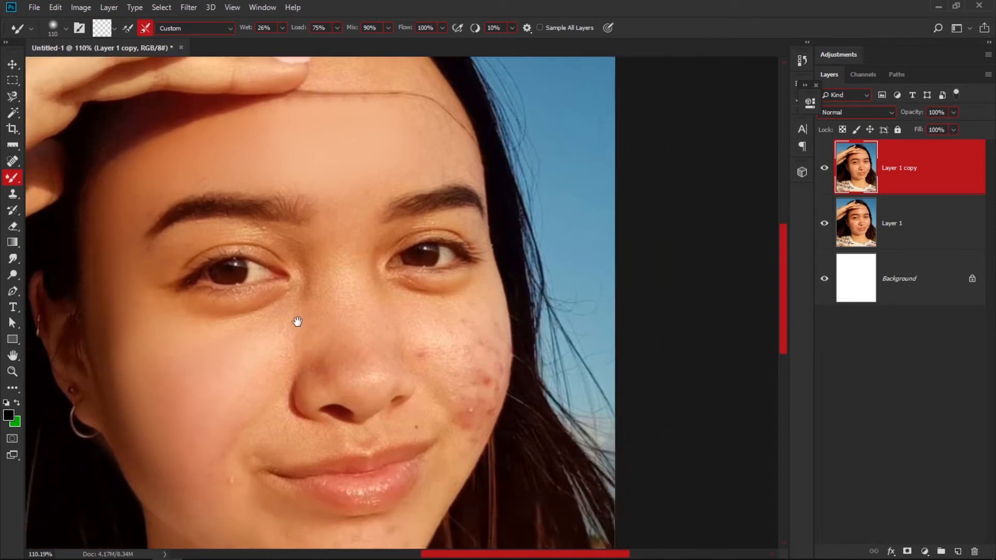
mouse_move(421, 377)
mouse_down()
mouse_move(397, 327)
mouse_move(413, 373)
mouse_move(382, 326)
mouse_move(420, 342)
mouse_move(429, 311)
mouse_move(434, 352)
mouse_move(415, 400)
mouse_move(420, 366)
mouse_move(410, 428)
mouse_move(426, 369)
mouse_move(419, 396)
mouse_move(394, 309)
mouse_move(431, 302)
mouse_move(393, 304)
mouse_move(357, 332)
mouse_move(284, 298)
mouse_move(294, 260)
mouse_move(303, 349)
mouse_move(288, 260)
mouse_move(308, 261)
mouse_move(300, 269)
mouse_move(316, 363)
mouse_move(305, 309)
mouse_move(306, 363)
mouse_move(263, 312)
mouse_move(233, 346)
mouse_move(257, 296)
mouse_move(194, 352)
mouse_move(273, 282)
mouse_move(208, 344)
mouse_move(210, 360)
mouse_move(265, 333)
mouse_move(247, 346)
mouse_move(209, 317)
mouse_move(277, 349)
mouse_up()
Smooth the spots on the chin, near the mouth corner and on the cheek beside the nose with the Mixer Brush.
key(space)
drag(213, 422, 202, 372)
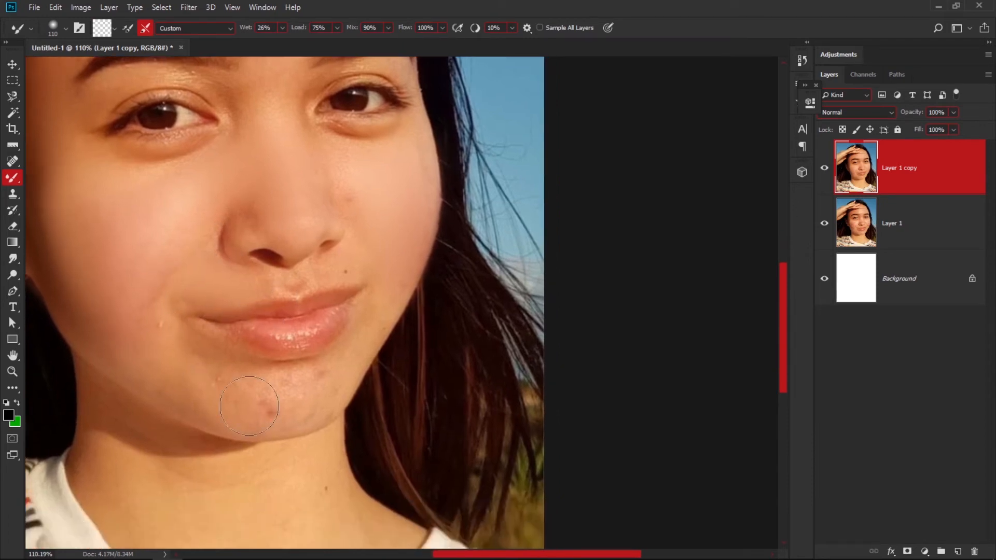
mouse_move(264, 407)
mouse_down()
mouse_move(302, 394)
mouse_move(247, 404)
mouse_move(267, 408)
mouse_move(323, 383)
mouse_move(294, 404)
mouse_move(332, 381)
mouse_move(289, 400)
mouse_move(190, 378)
mouse_up()
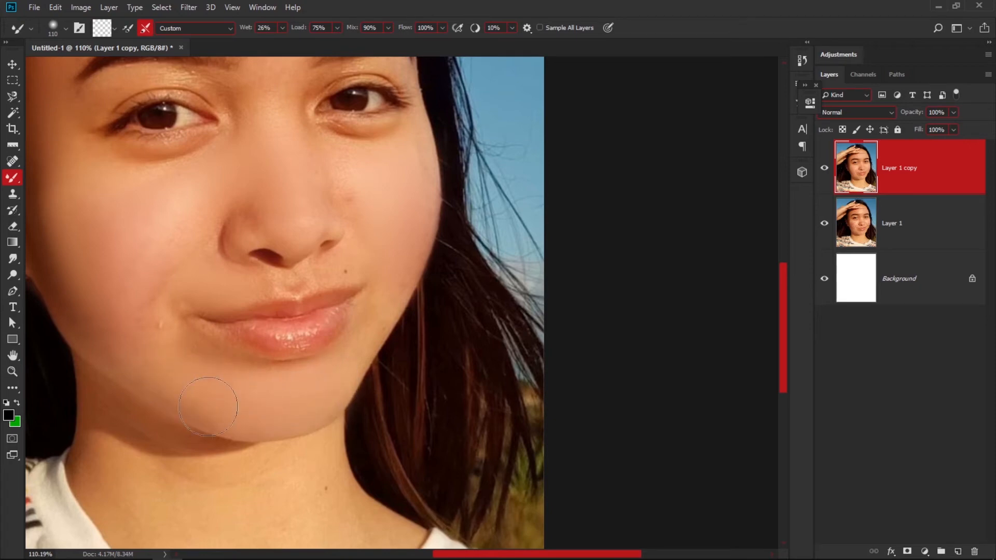
drag(165, 343, 156, 350)
mouse_move(362, 239)
mouse_down()
mouse_move(352, 301)
mouse_move(343, 229)
mouse_move(378, 310)
mouse_up()
Smooth the upper forehead between the hairline and the hair strand with the Mixer Brush at size 42.
drag(345, 193, 286, 349)
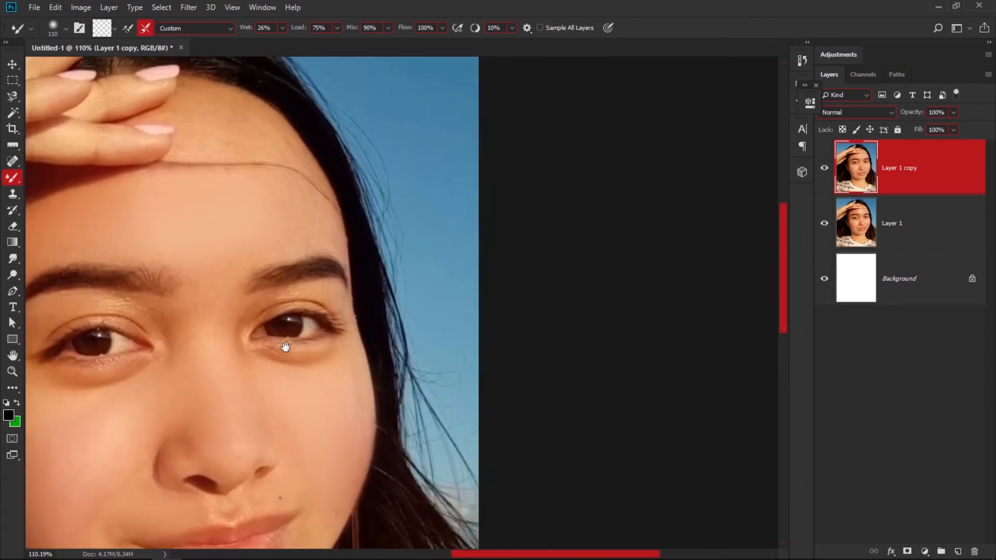
mouse_move(227, 136)
mouse_down()
mouse_move(245, 212)
mouse_move(210, 206)
mouse_up()
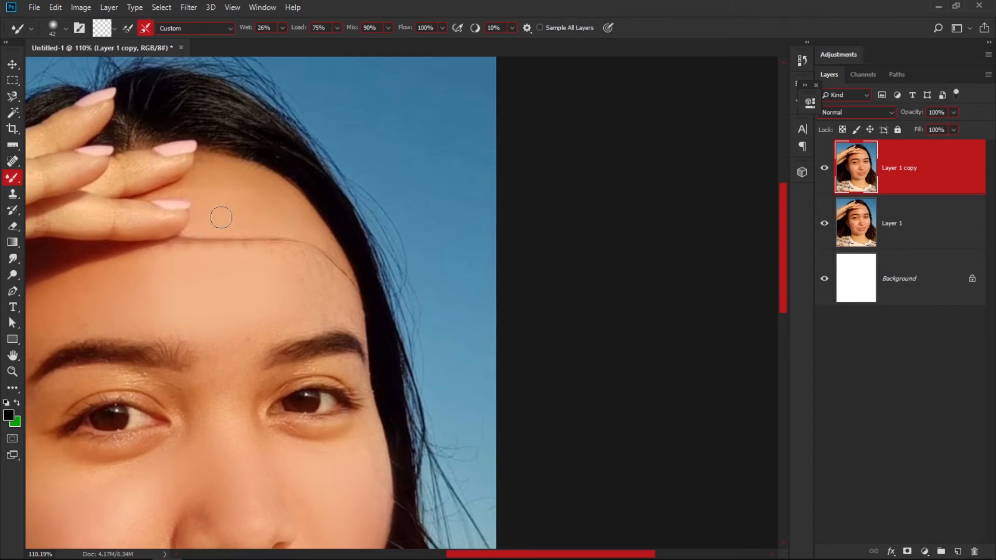
scroll(220, 216, down, 4)
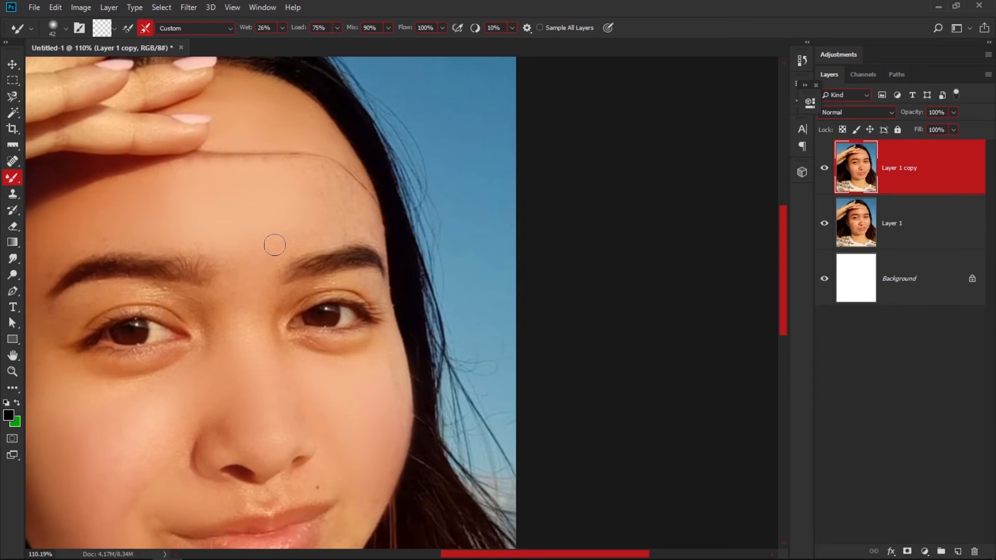
Smooth the skin between the eyebrows, along the nose bridge and around the eyes with the Mixer Brush at size 42.
drag(230, 242, 227, 300)
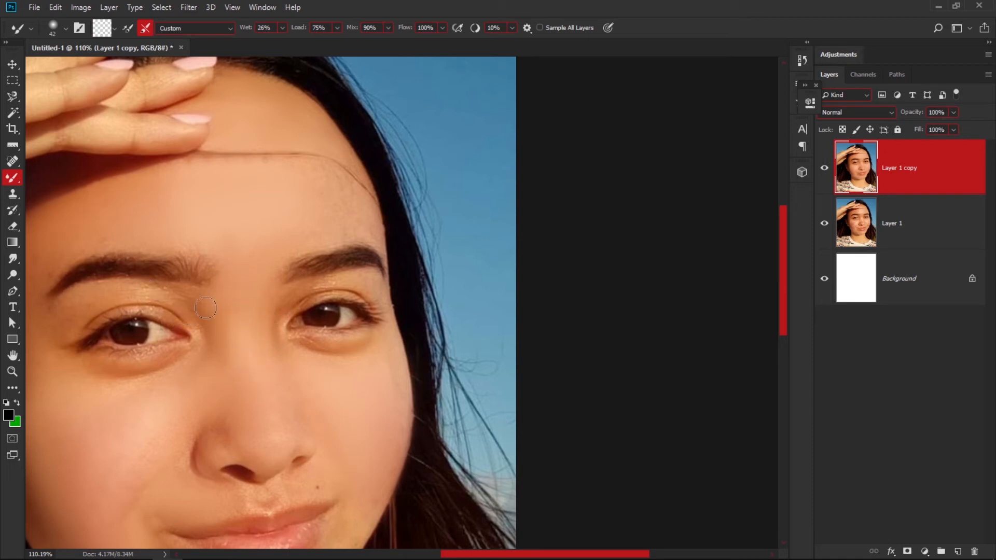
drag(142, 300, 233, 301)
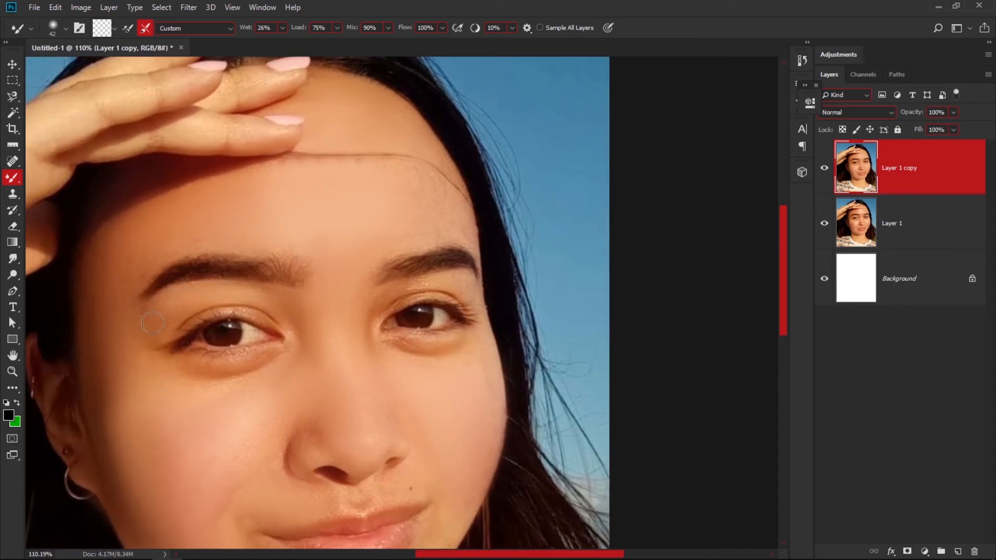
drag(174, 381, 160, 311)
drag(398, 282, 335, 304)
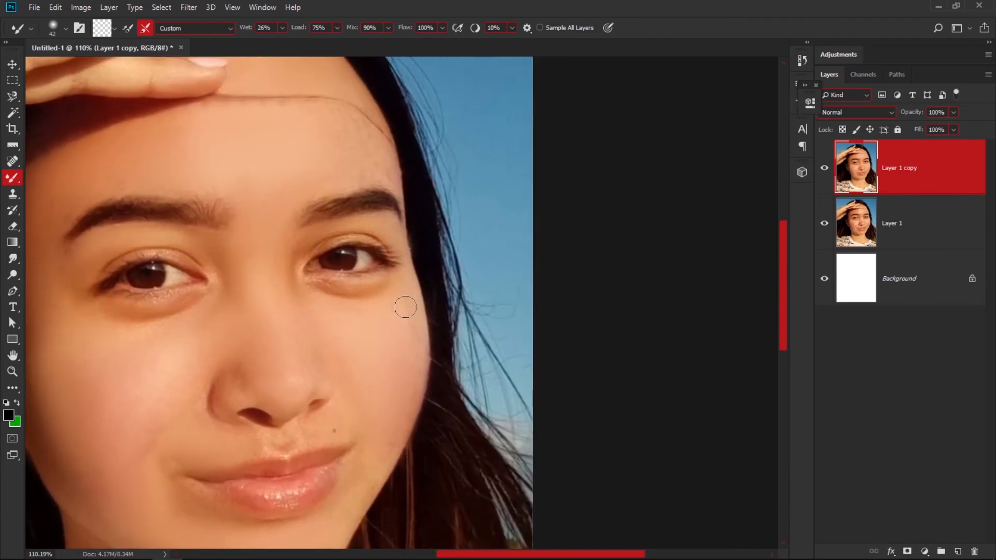
Blend away the small mole above the upper lip and smooth the skin around the mouth with the Mixer Brush.
drag(251, 412, 258, 389)
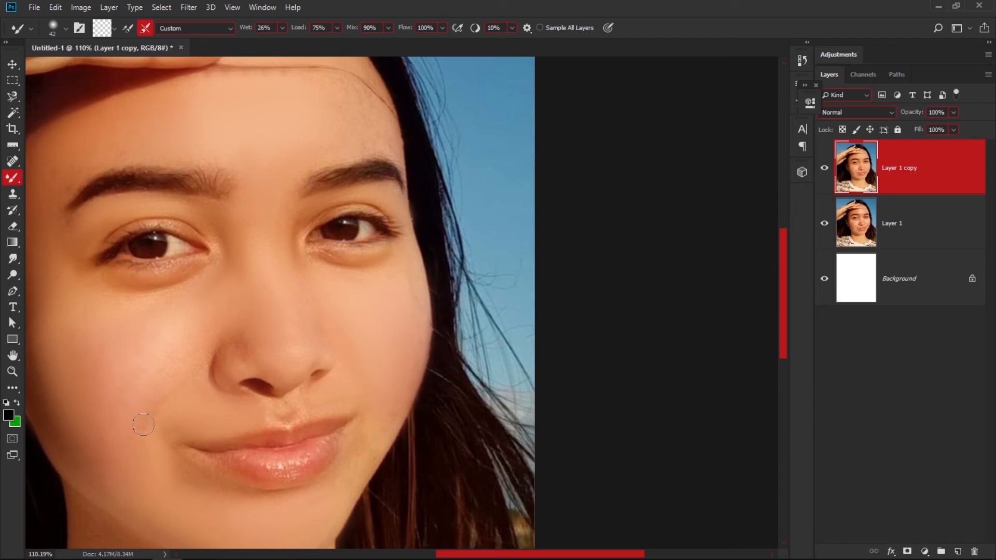
drag(246, 459, 227, 420)
drag(167, 435, 186, 409)
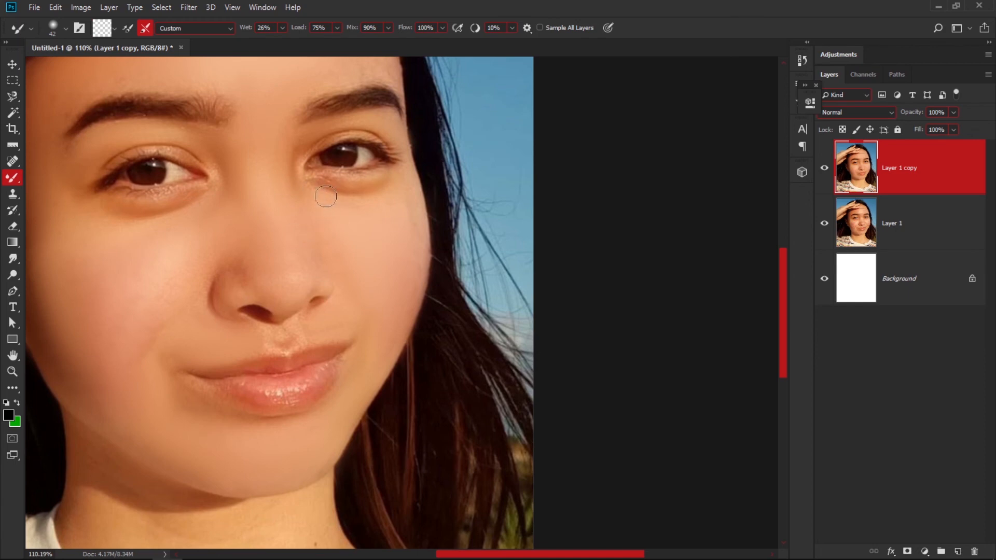
Toggle the retouched layer's visibility off and on to compare the portrait before and after, leaving the layer shown.
key(z)
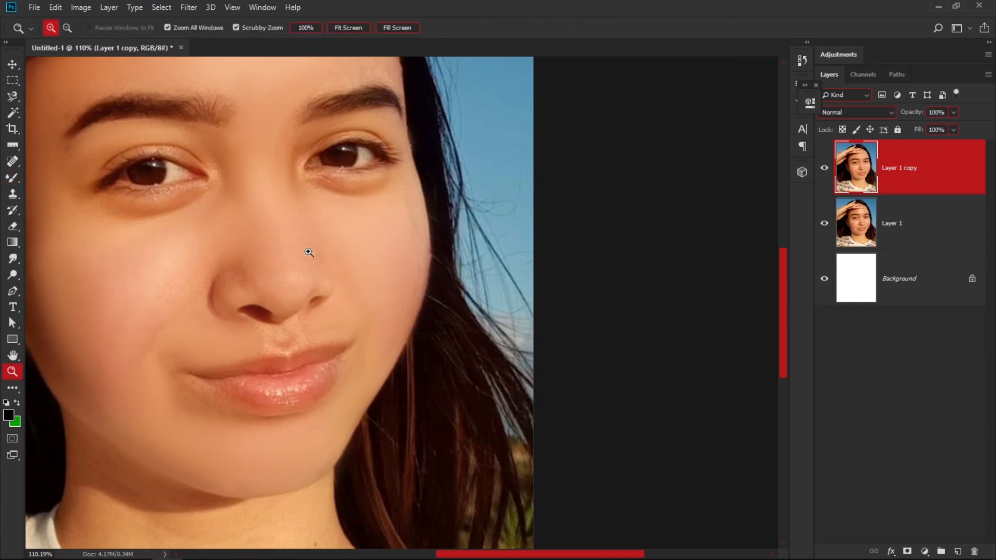
drag(314, 252, 263, 286)
key(b)
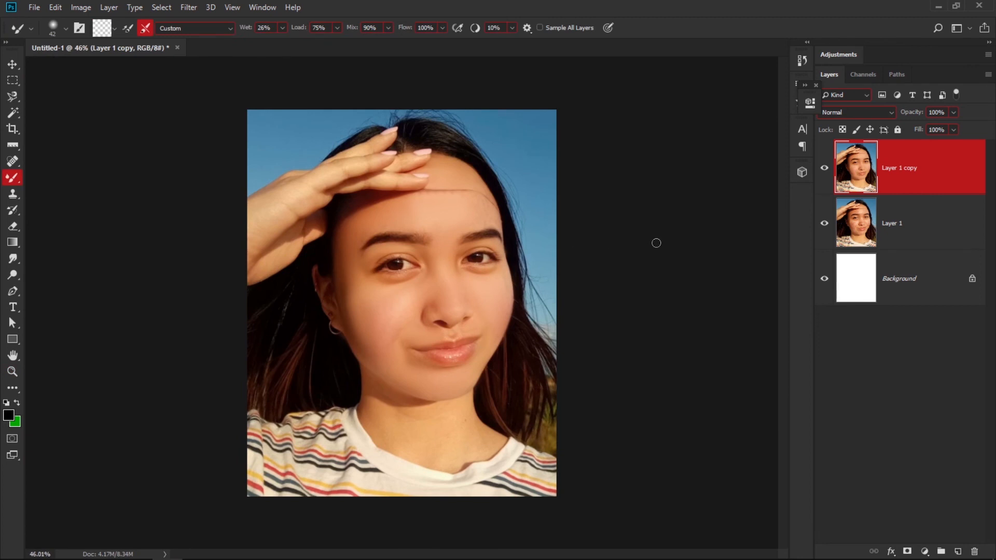
click(826, 175)
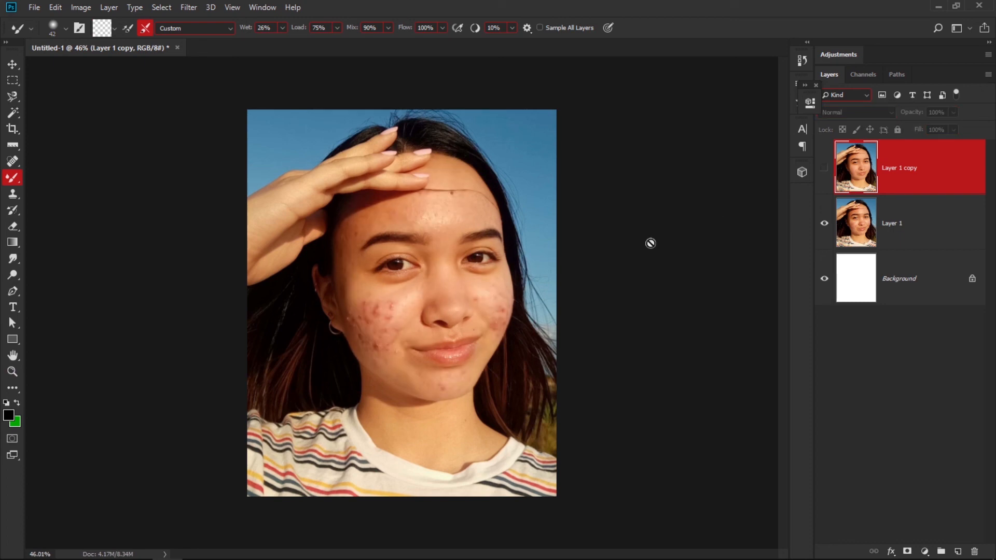
key(z)
drag(460, 296, 491, 334)
key(b)
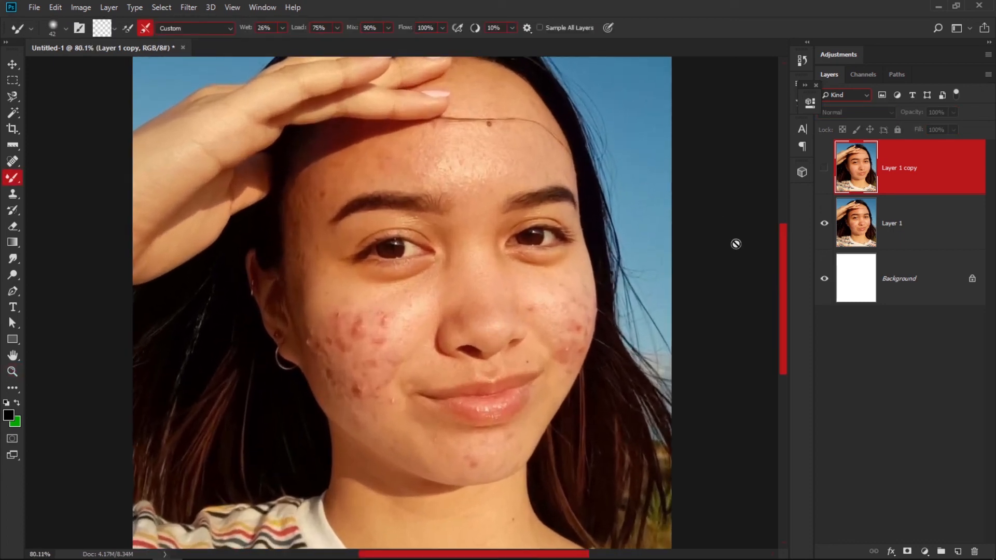
click(825, 171)
click(827, 173)
click(826, 172)
click(826, 173)
click(826, 173)
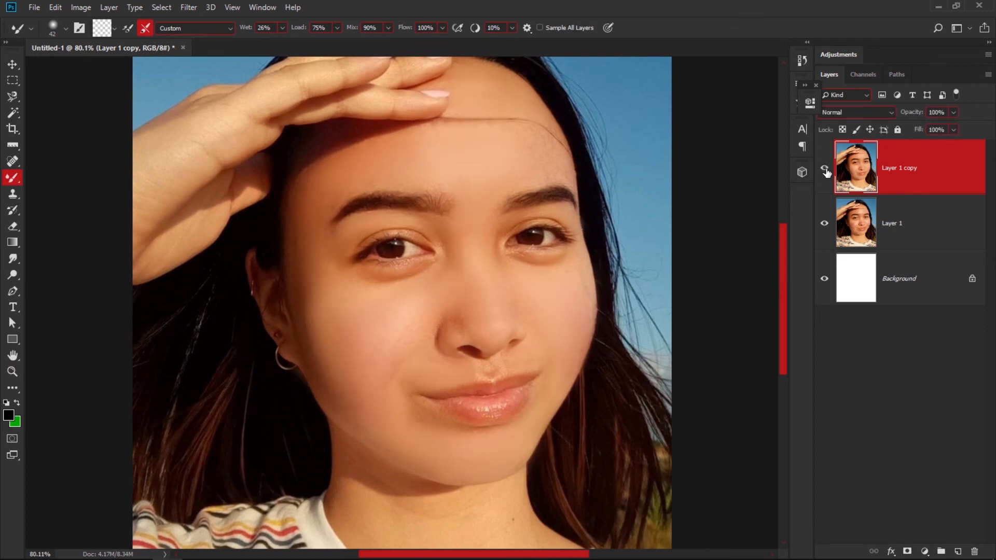
key(z)
drag(528, 303, 506, 324)
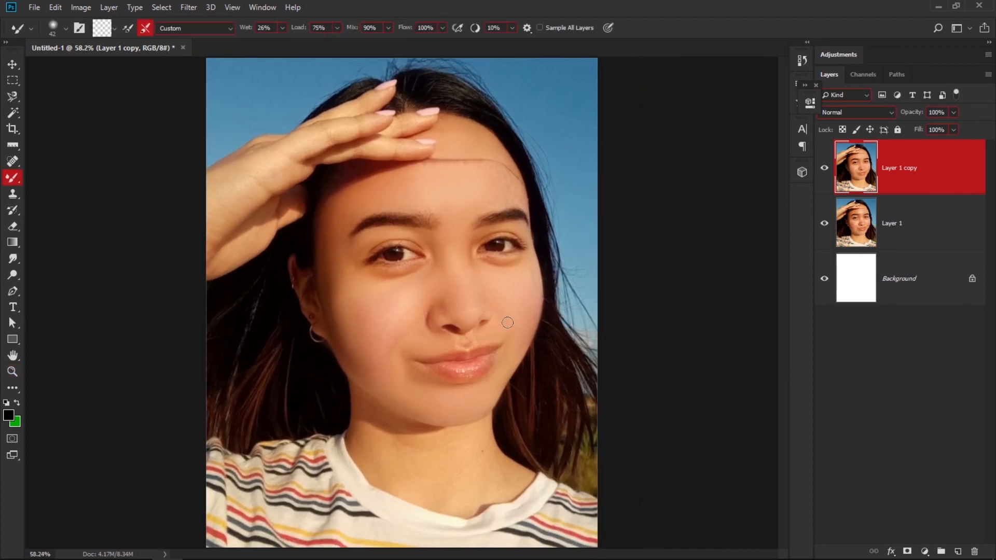